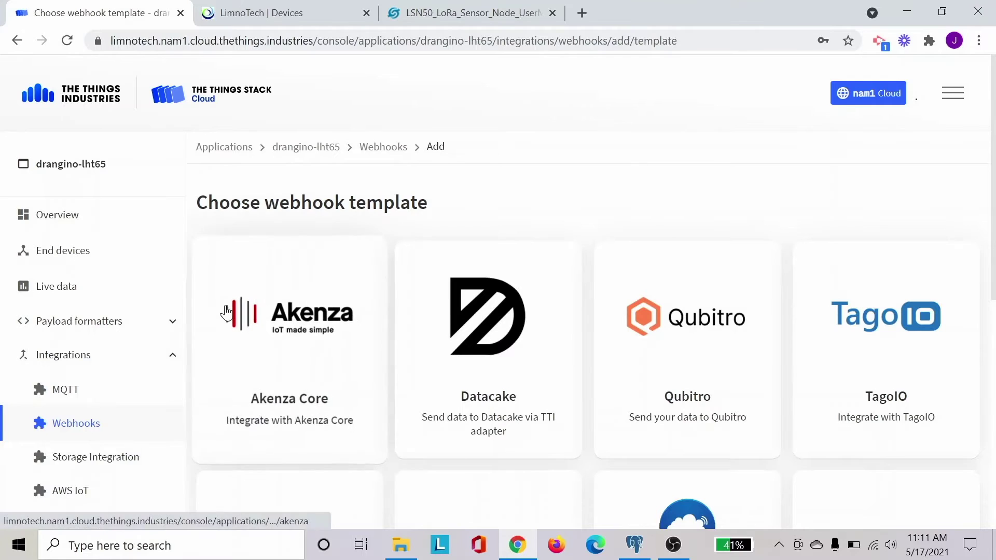
Return to the console home and open the drangino-lht65 application from the list of owned applications
{"action": "left_click", "coordinate": [87, 101]}
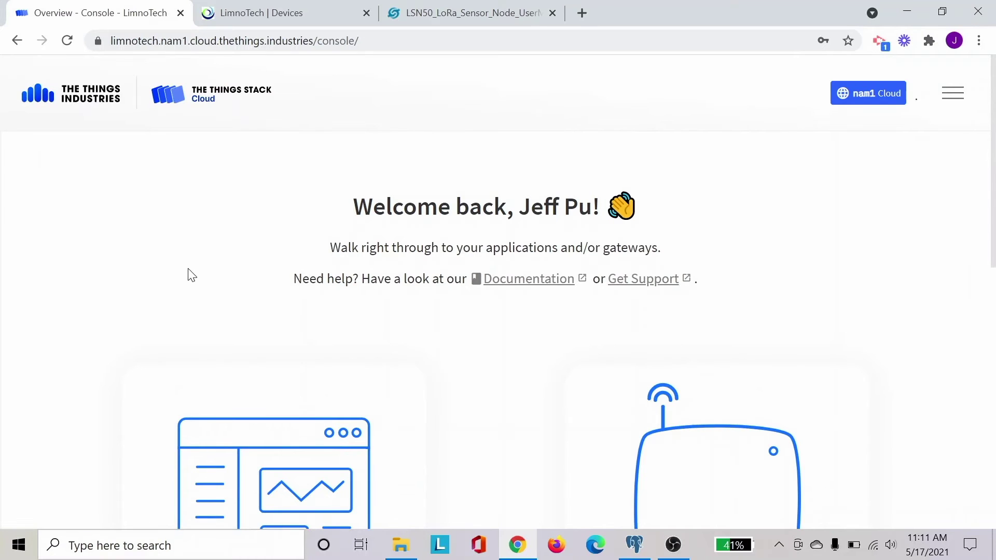
{"action": "scroll", "coordinate": [189, 276], "scroll_direction": "down", "scroll_amount": 5}
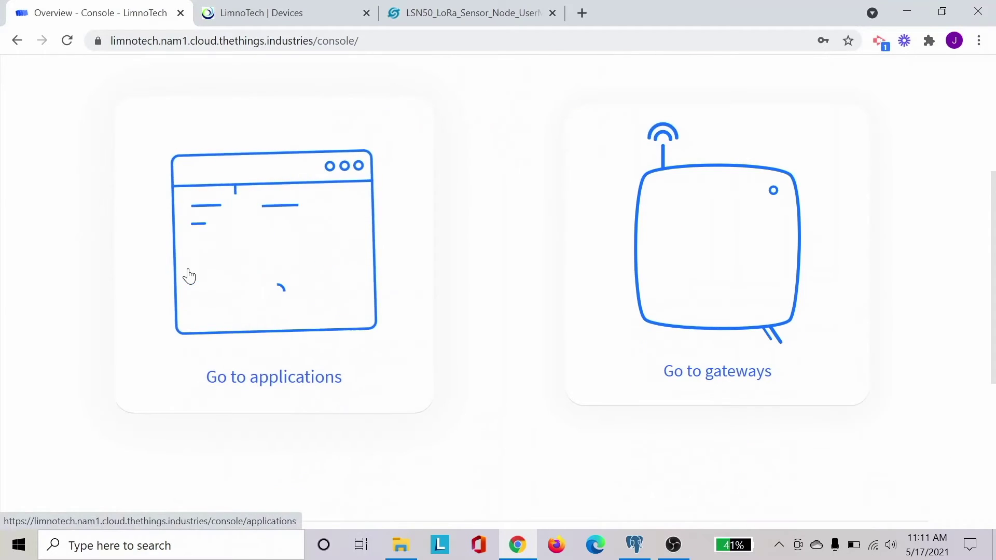
{"action": "left_click", "coordinate": [226, 260]}
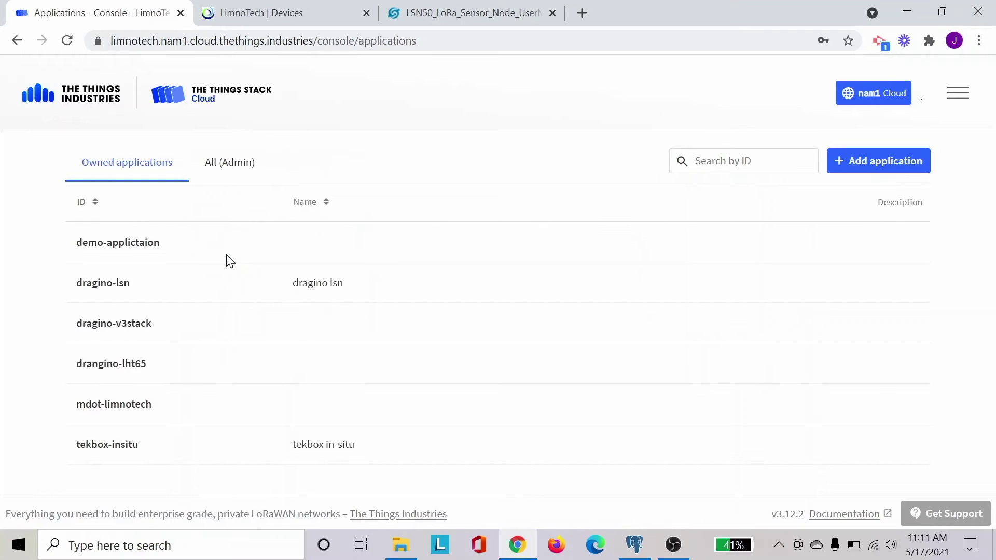
{"action": "left_click", "coordinate": [213, 377]}
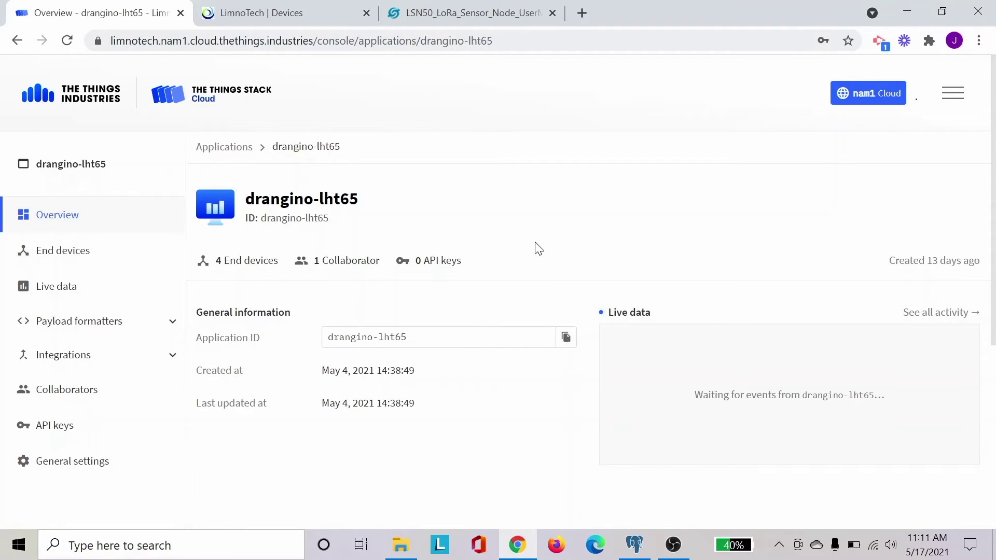
Open the end device lst25313465 in the drangino-lht65 application and show its live data
{"action": "scroll", "coordinate": [538, 249], "scroll_direction": "down", "scroll_amount": 3}
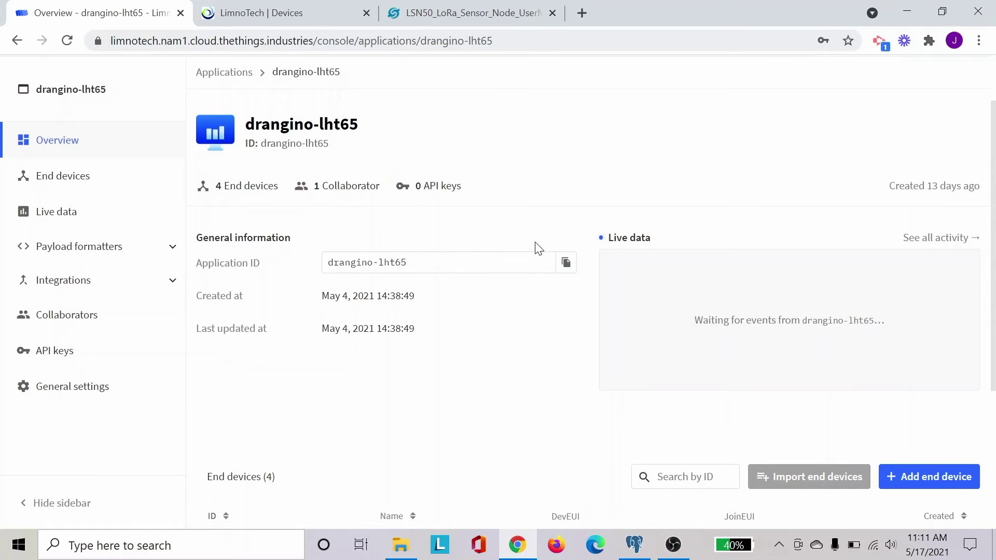
{"action": "scroll", "coordinate": [539, 249], "scroll_direction": "down", "scroll_amount": 3}
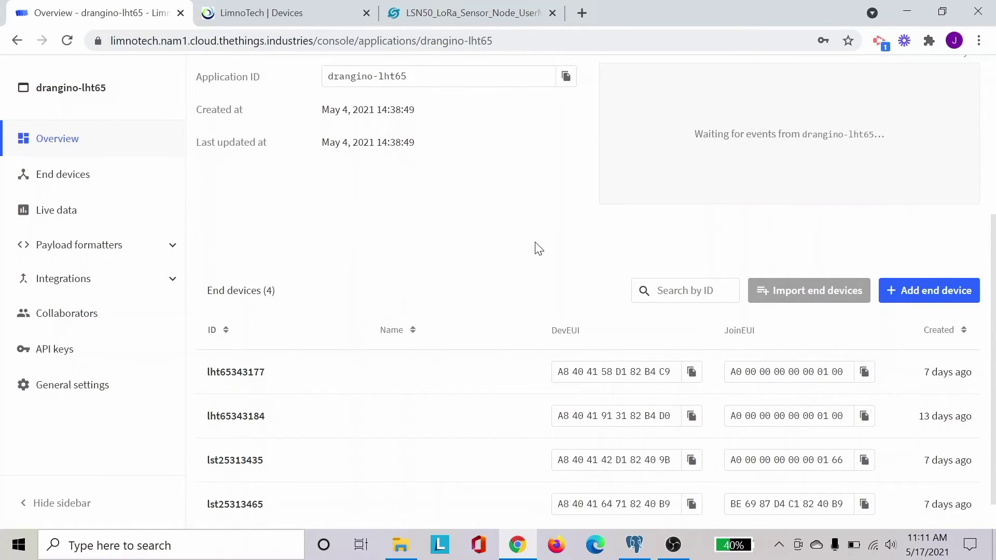
{"action": "scroll", "coordinate": [539, 249], "scroll_direction": "down", "scroll_amount": 1}
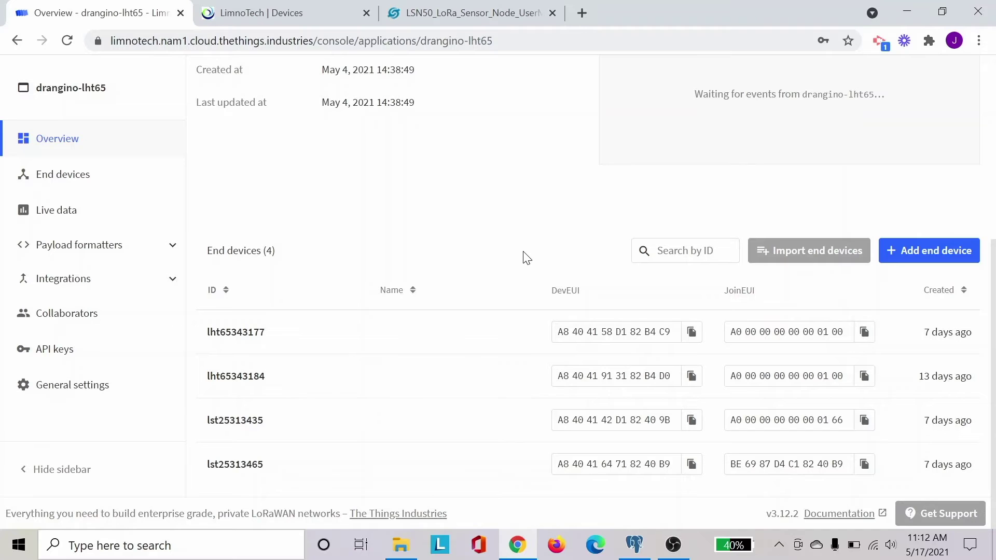
{"action": "left_click", "coordinate": [366, 470]}
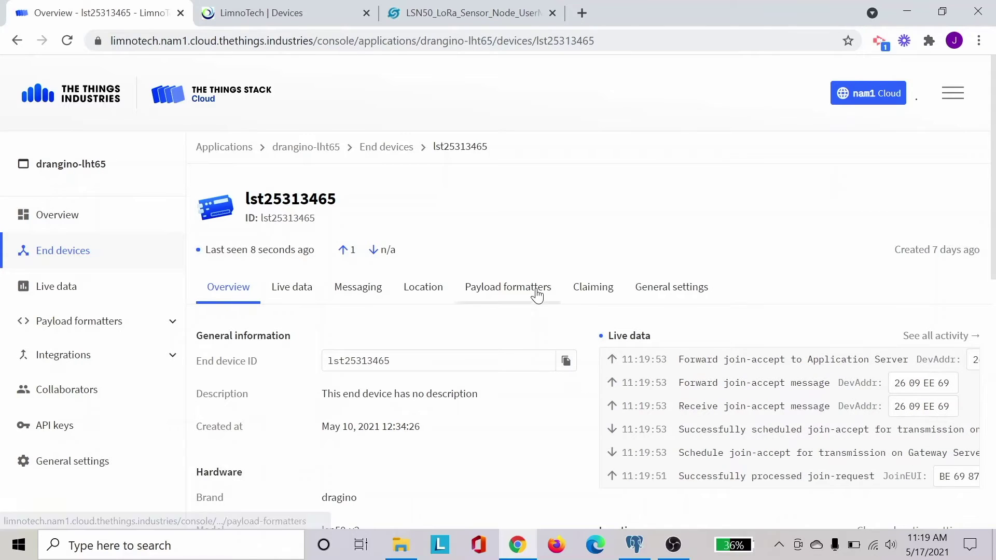
{"action": "left_click", "coordinate": [308, 297]}
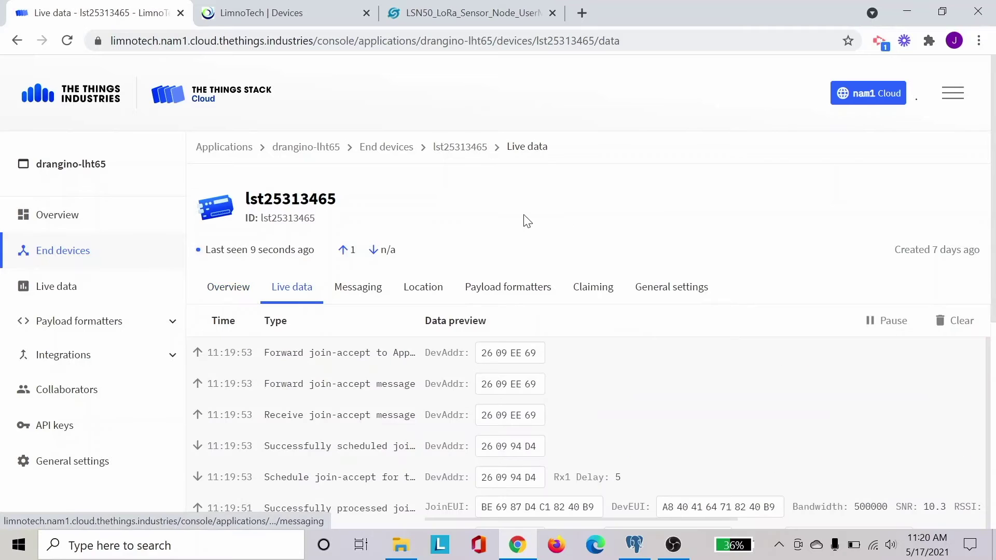
Examine the decoded payload fields and raw bytes of the 11:19:59 forward uplink data message from start to end
{"action": "scroll", "coordinate": [578, 218], "scroll_direction": "down", "scroll_amount": 2}
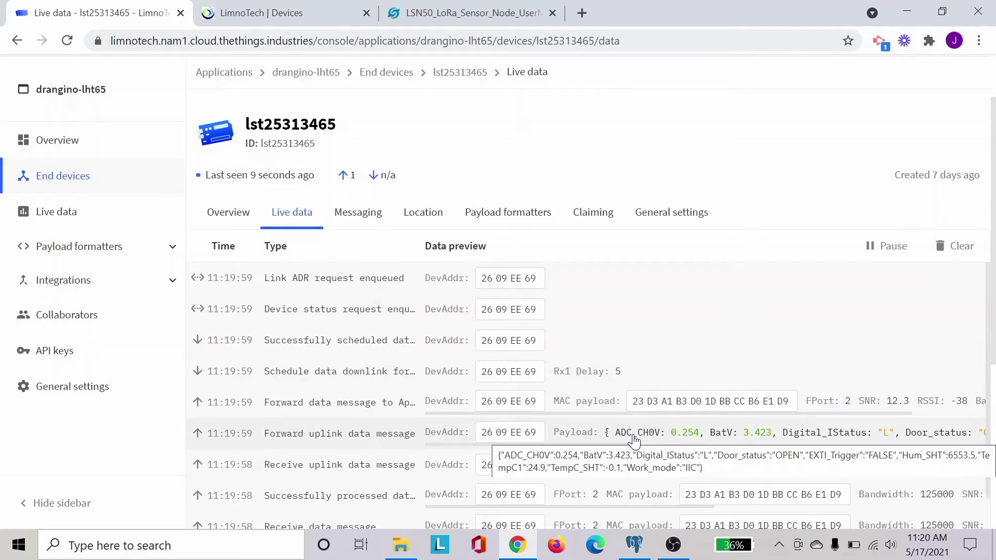
{"action": "mouse_move", "coordinate": [607, 440]}
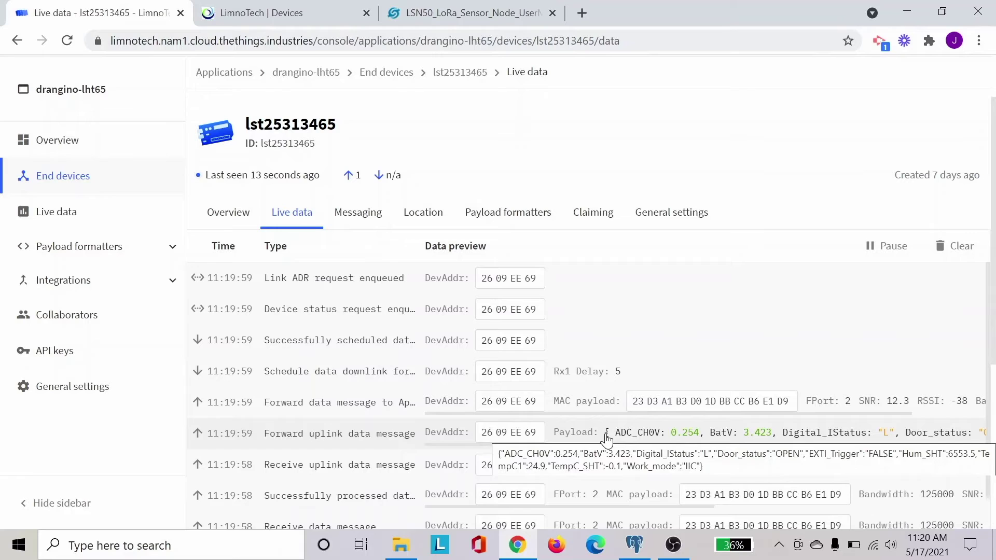
{"action": "scroll", "coordinate": [604, 440], "scroll_direction": "right", "scroll_amount": 2}
{"action": "scroll", "coordinate": [602, 440], "scroll_direction": "right", "scroll_amount": 3}
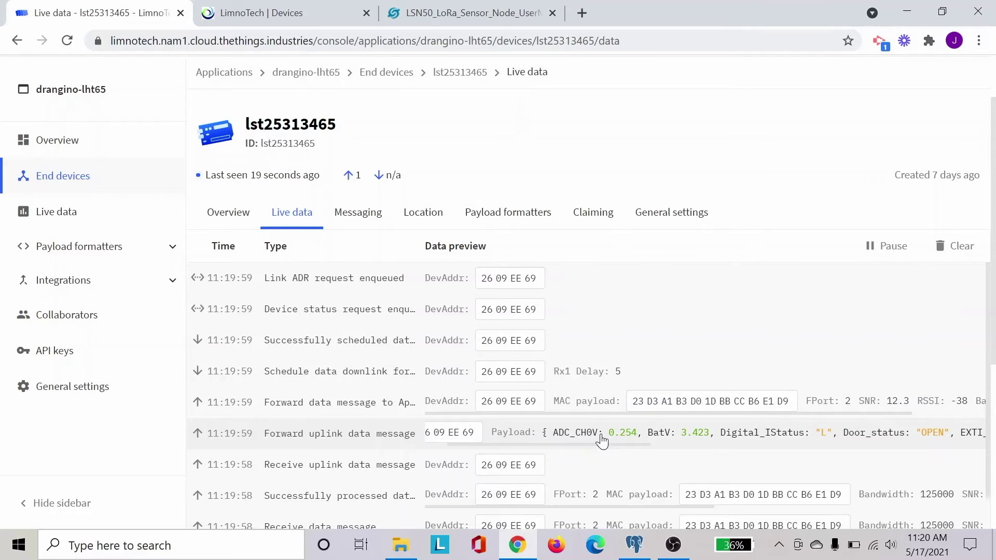
{"action": "scroll", "coordinate": [601, 441], "scroll_direction": "right", "scroll_amount": 5}
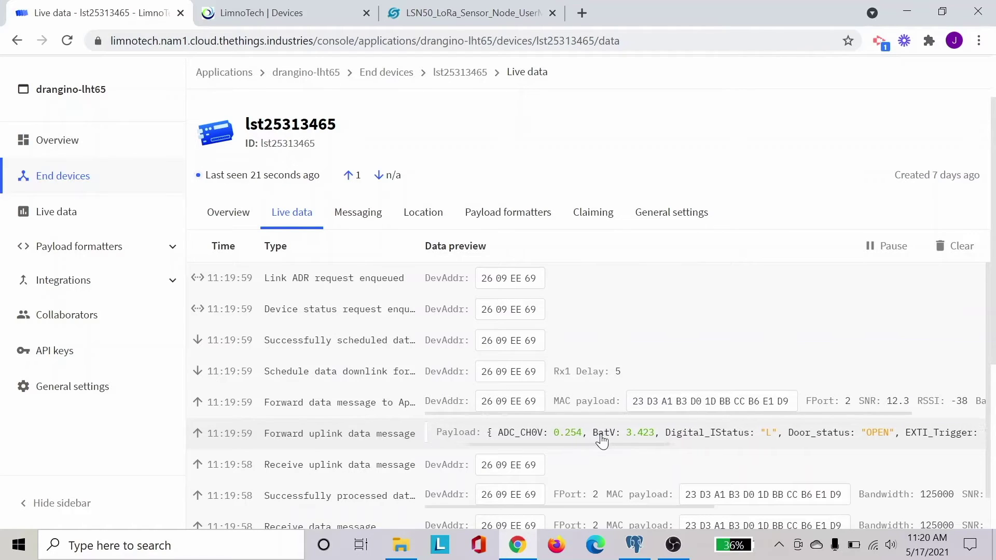
{"action": "scroll", "coordinate": [601, 440], "scroll_direction": "right", "scroll_amount": 5}
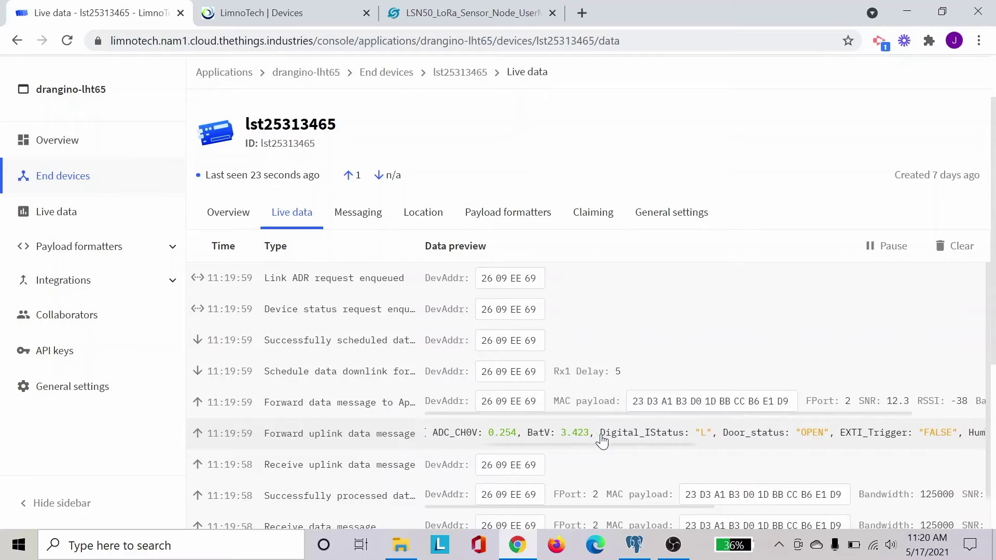
{"action": "scroll", "coordinate": [601, 441], "scroll_direction": "right", "scroll_amount": 4}
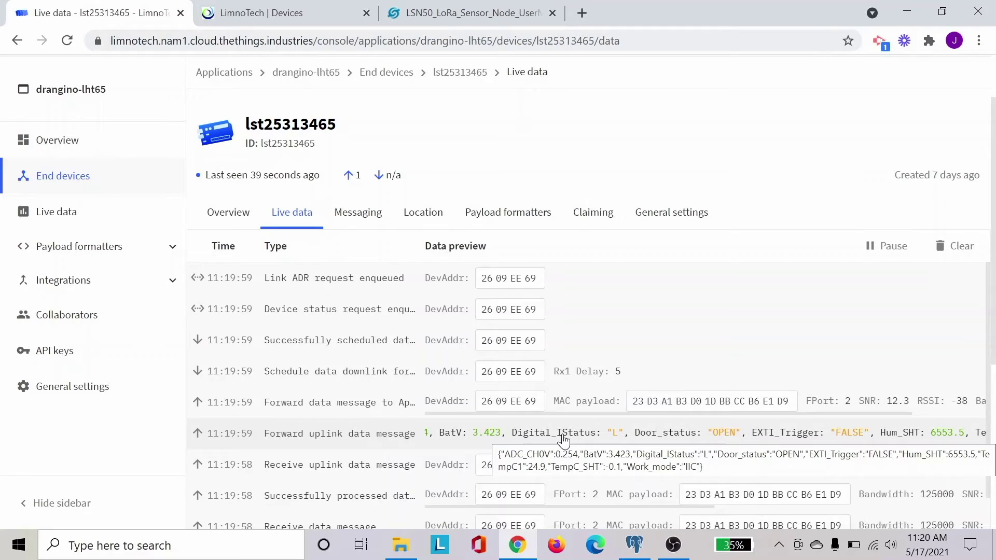
{"action": "scroll", "coordinate": [563, 441], "scroll_direction": "right", "scroll_amount": 3}
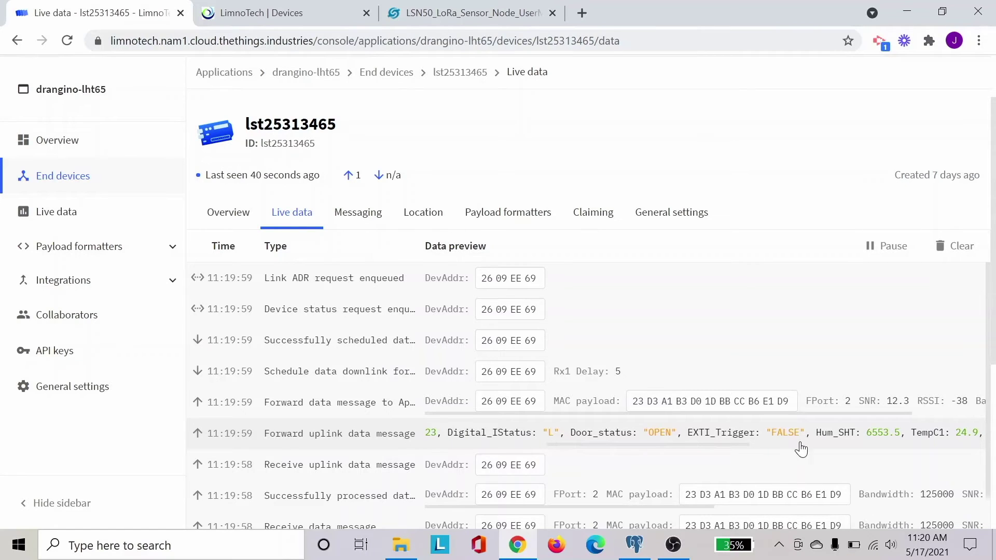
{"action": "scroll", "coordinate": [864, 439], "scroll_direction": "right", "scroll_amount": 3}
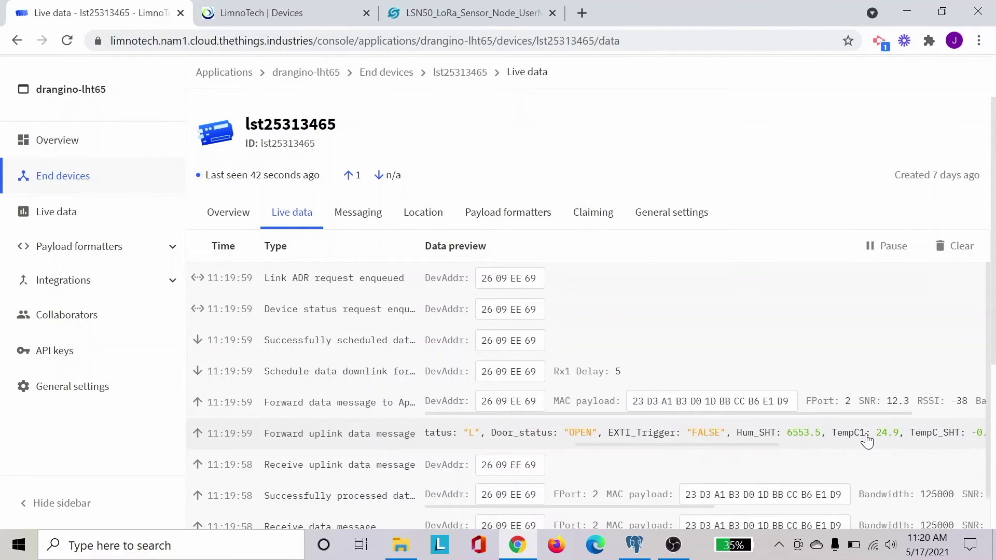
{"action": "scroll", "coordinate": [890, 440], "scroll_direction": "right", "scroll_amount": 3}
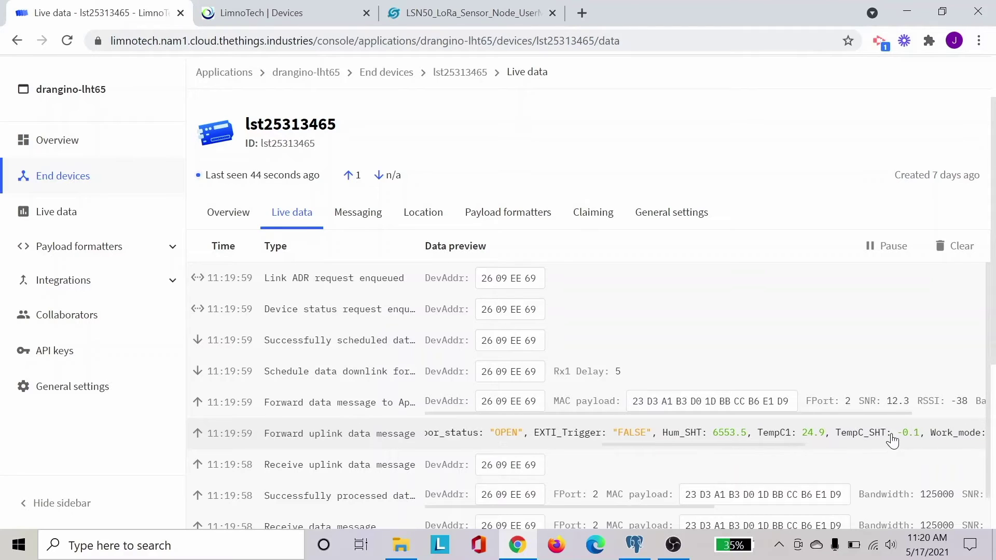
{"action": "scroll", "coordinate": [891, 439], "scroll_direction": "right", "scroll_amount": 3}
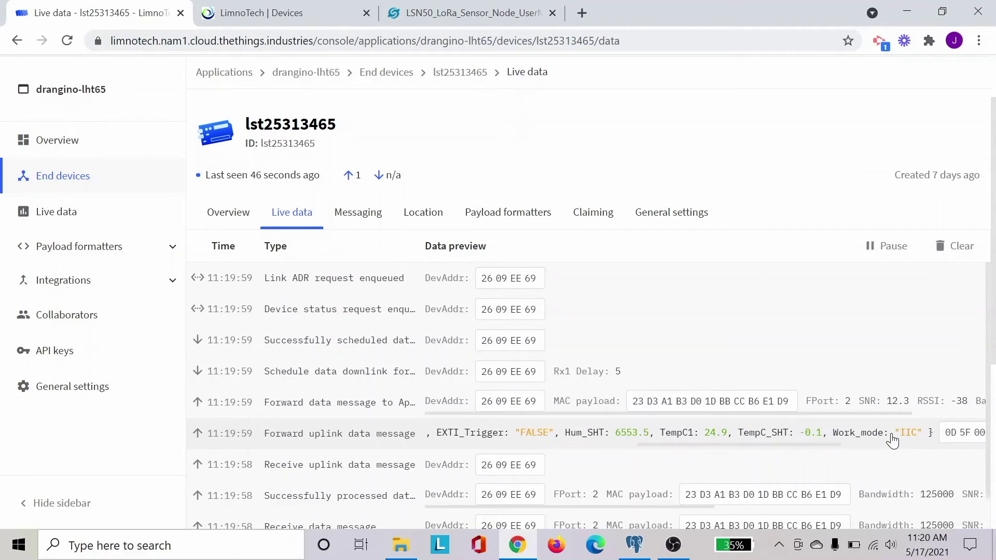
{"action": "scroll", "coordinate": [891, 440], "scroll_direction": "right", "scroll_amount": 3}
{"action": "scroll", "coordinate": [892, 440], "scroll_direction": "right", "scroll_amount": 8}
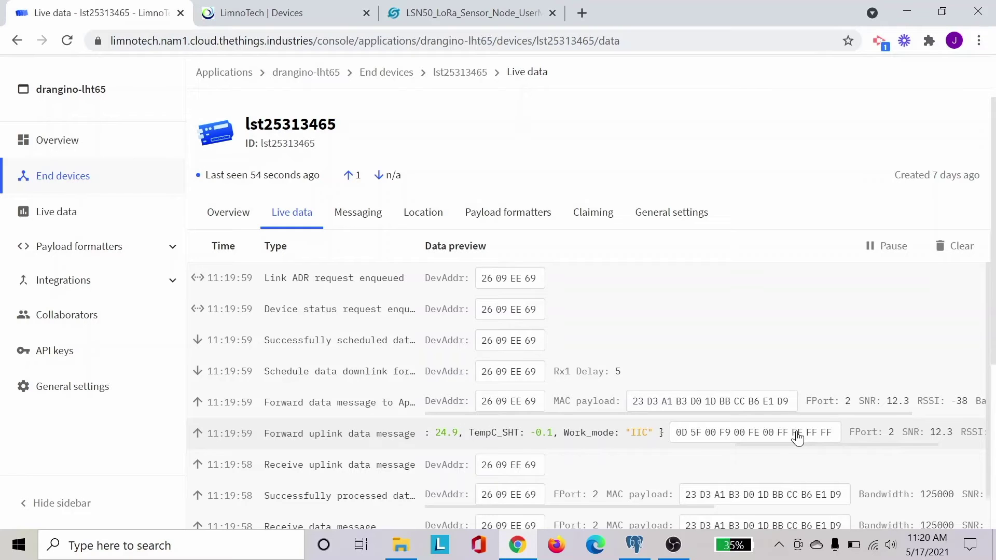
{"action": "scroll", "coordinate": [796, 438], "scroll_direction": "right", "scroll_amount": 1}
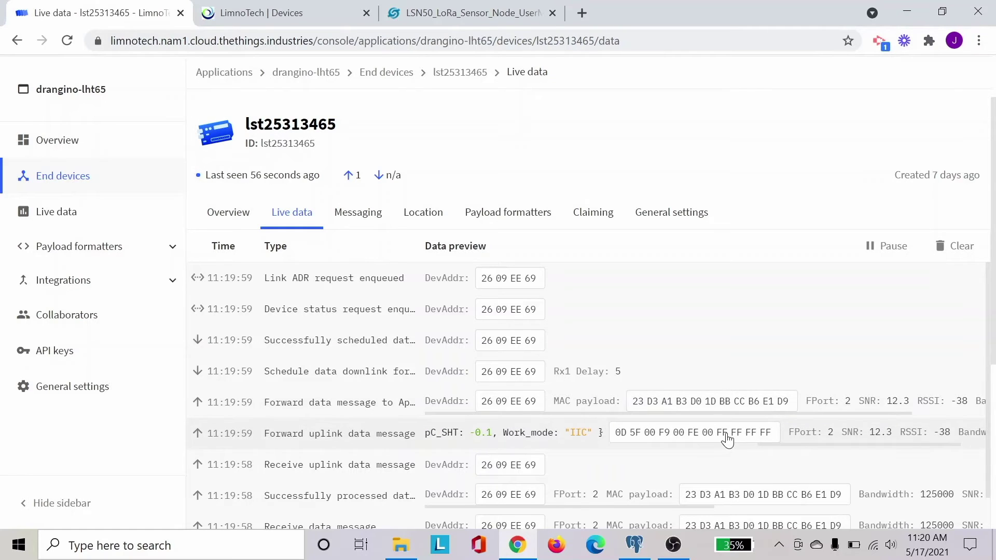
{"action": "scroll", "coordinate": [725, 439], "scroll_direction": "left", "scroll_amount": 4}
{"action": "scroll", "coordinate": [728, 439], "scroll_direction": "left", "scroll_amount": 8}
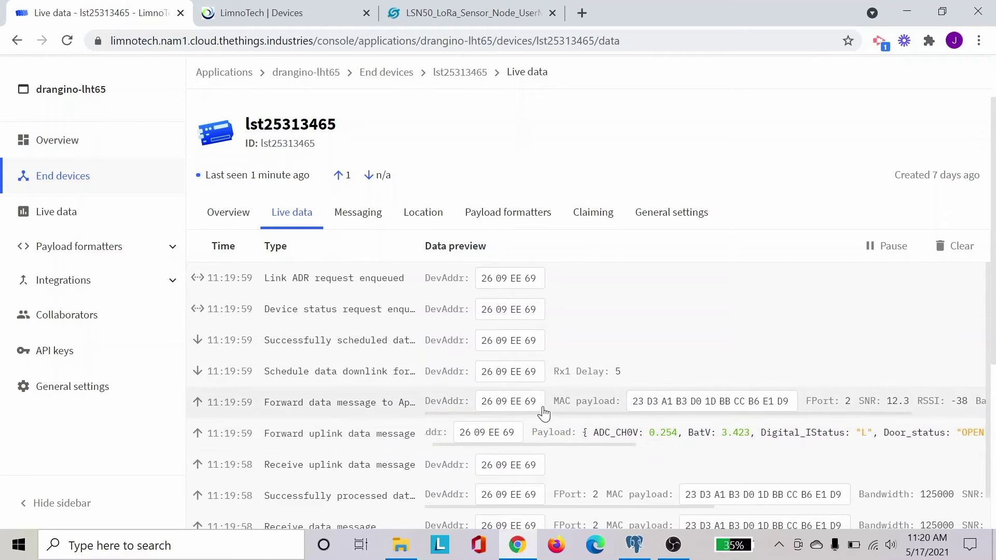
Switch to the LimnoTech Ubidots site and reload its Devices list
{"action": "left_click", "coordinate": [302, 18]}
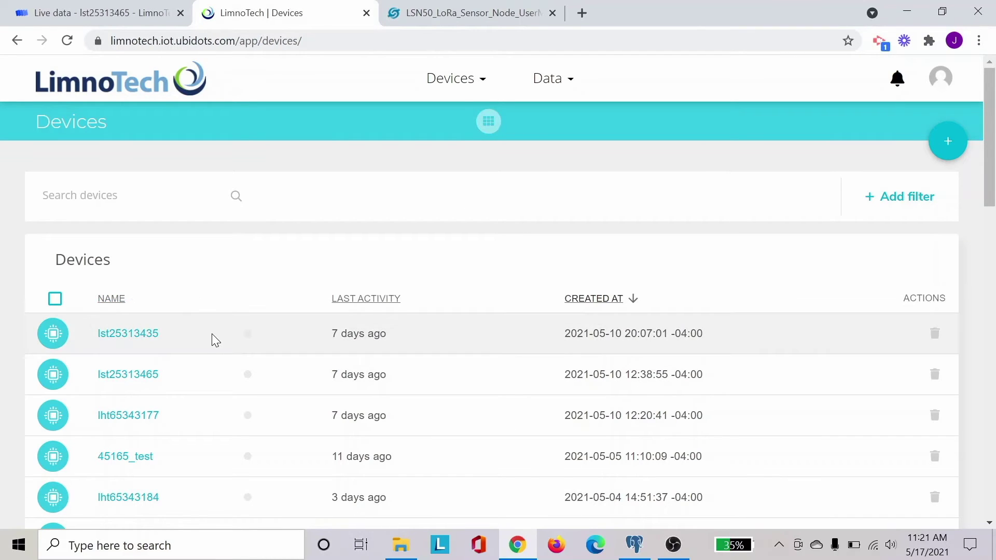
{"action": "scroll", "coordinate": [211, 334], "scroll_direction": "down", "scroll_amount": 1}
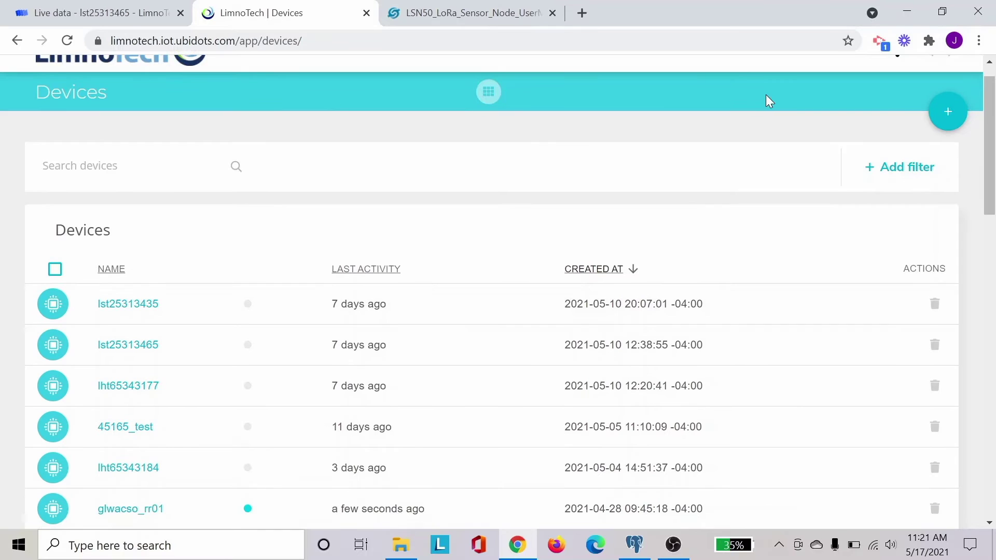
{"action": "left_click", "coordinate": [431, 41]}
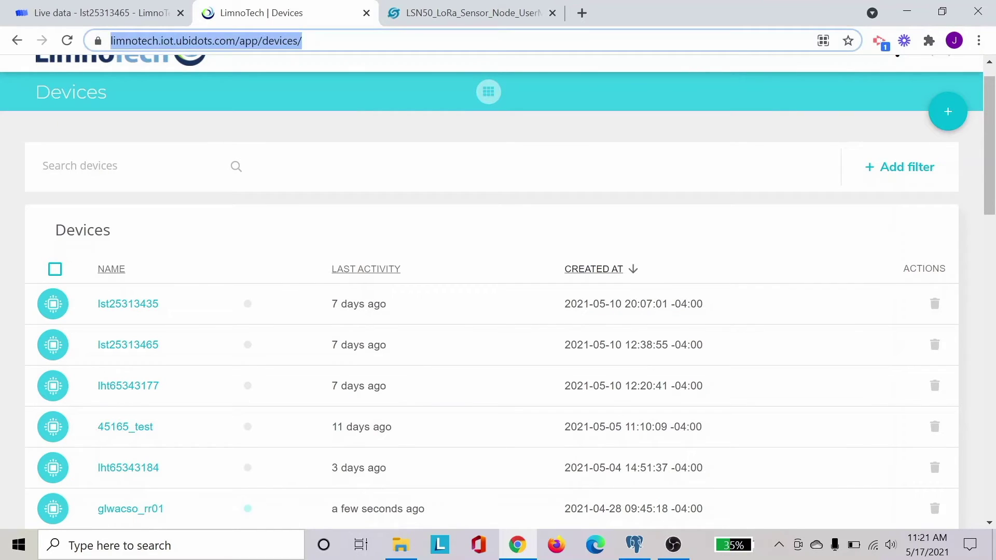
{"action": "key", "text": "Return"}
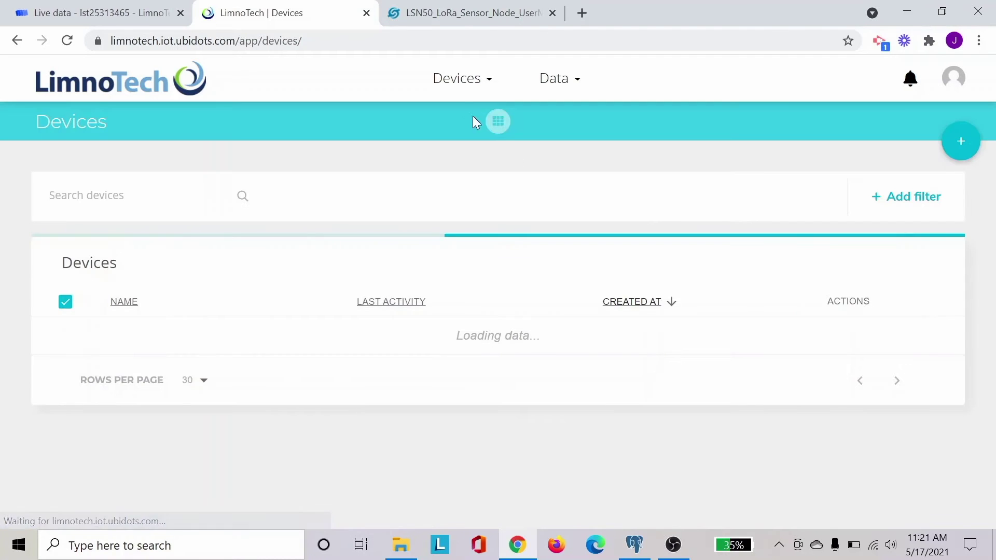
{"action": "left_click", "coordinate": [459, 86]}
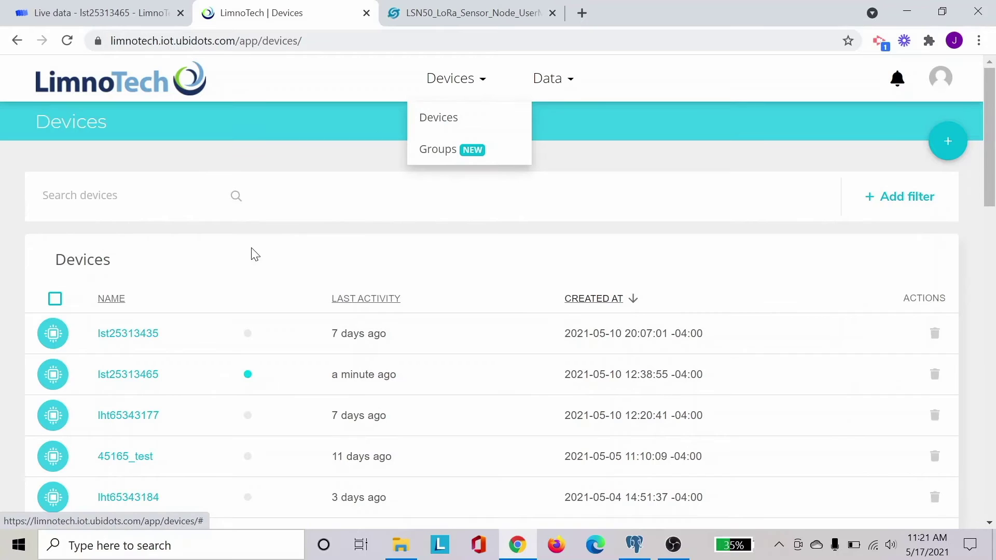
Open the device lst25313465 and examine the history chart and value table of its batv variable
{"action": "left_click", "coordinate": [128, 378]}
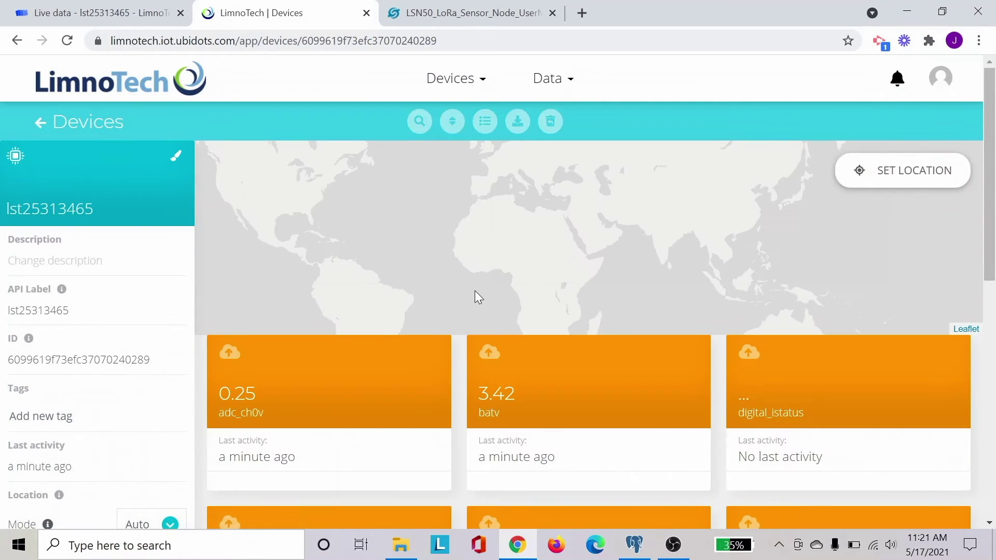
{"action": "scroll", "coordinate": [614, 252], "scroll_direction": "down", "scroll_amount": 4}
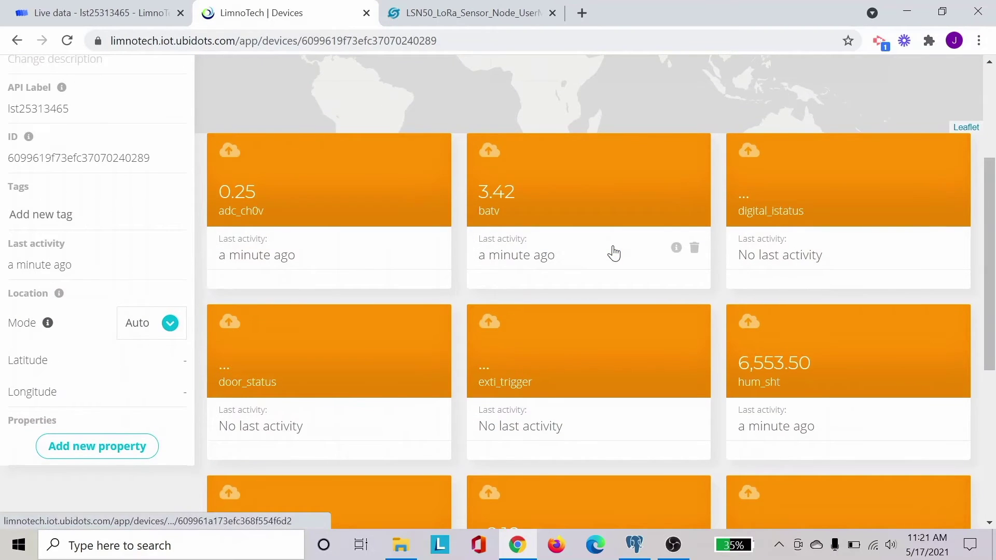
{"action": "left_click", "coordinate": [573, 201]}
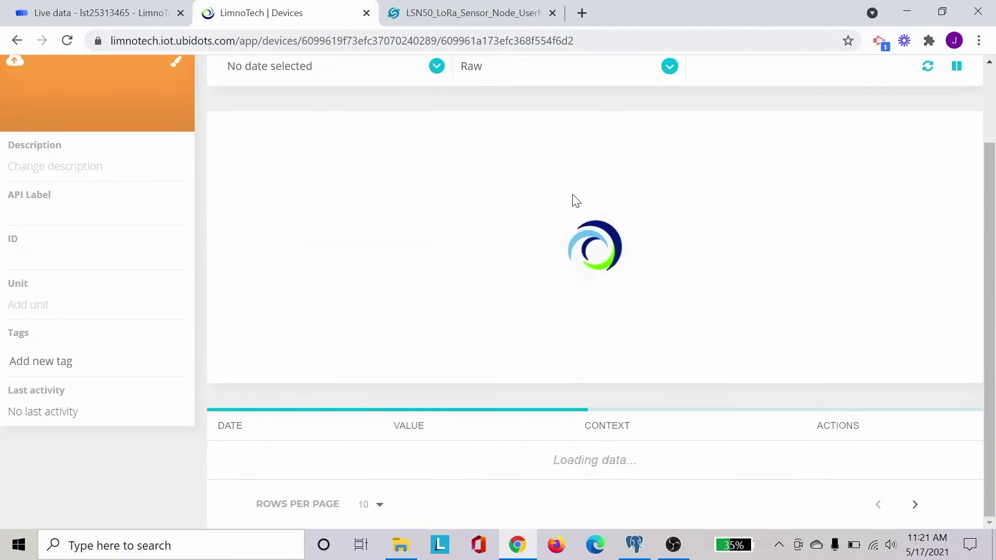
{"action": "scroll", "coordinate": [574, 201], "scroll_direction": "down", "scroll_amount": 2}
{"action": "scroll", "coordinate": [574, 201], "scroll_direction": "up", "scroll_amount": 1}
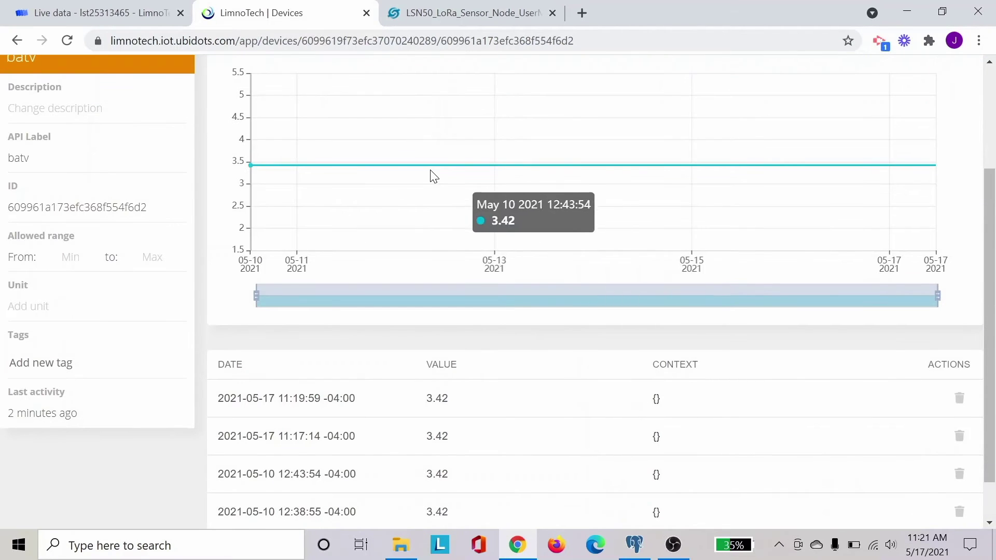
{"action": "scroll", "coordinate": [775, 195], "scroll_direction": "up", "scroll_amount": 2}
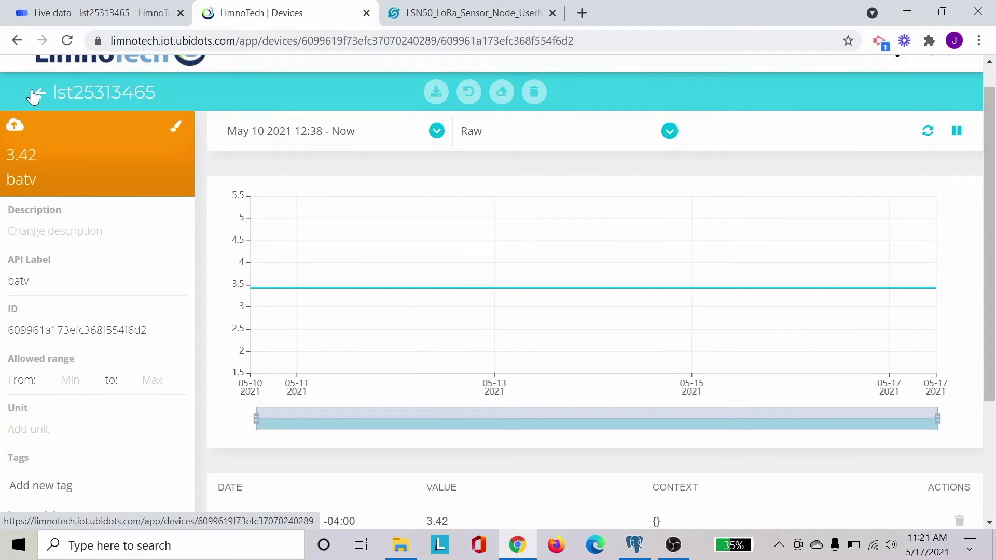
Switch back to The Things Stack console and open the list of end devices in the drangino-lht65 application
{"action": "left_click", "coordinate": [131, 13]}
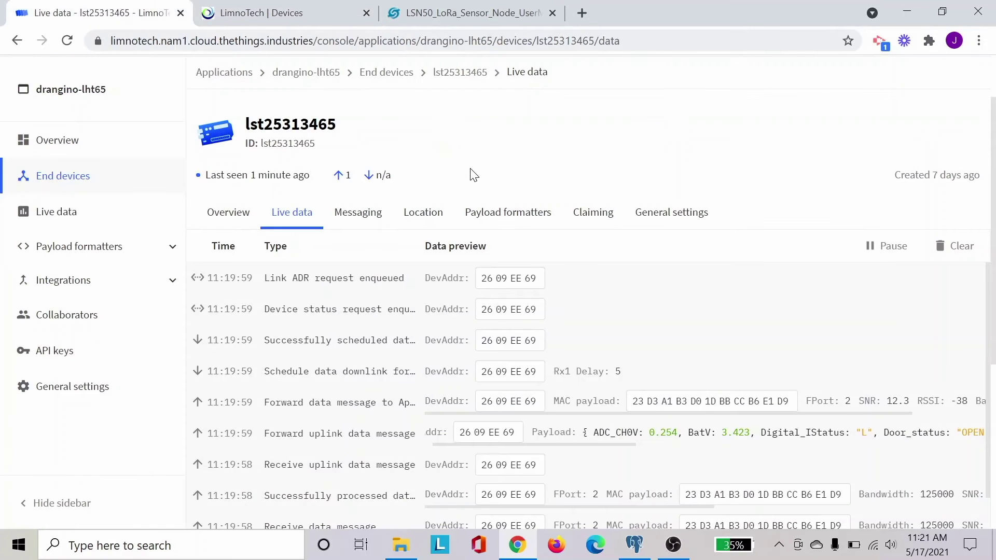
{"action": "scroll", "coordinate": [587, 152], "scroll_direction": "up", "scroll_amount": 2}
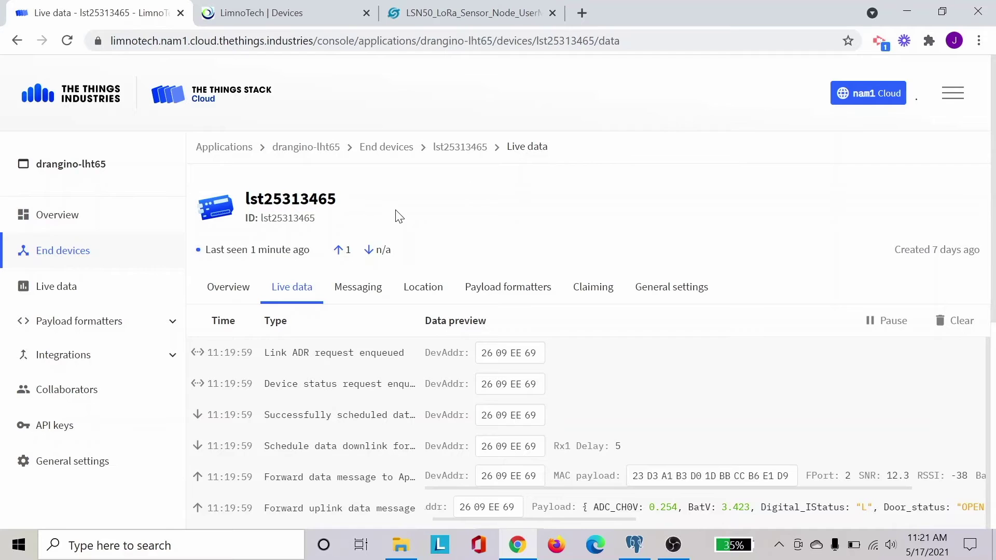
{"action": "left_click", "coordinate": [105, 260]}
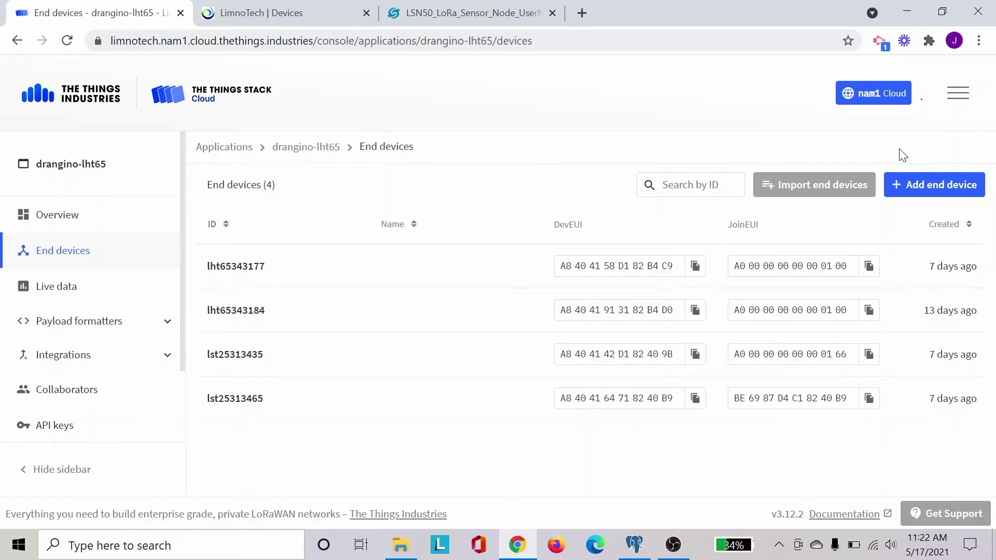
Start registering a new end device from the LoRaWAN Device Repository with brand Dragino Technology Co., Limited and model LSN50-V2
{"action": "left_click", "coordinate": [922, 192]}
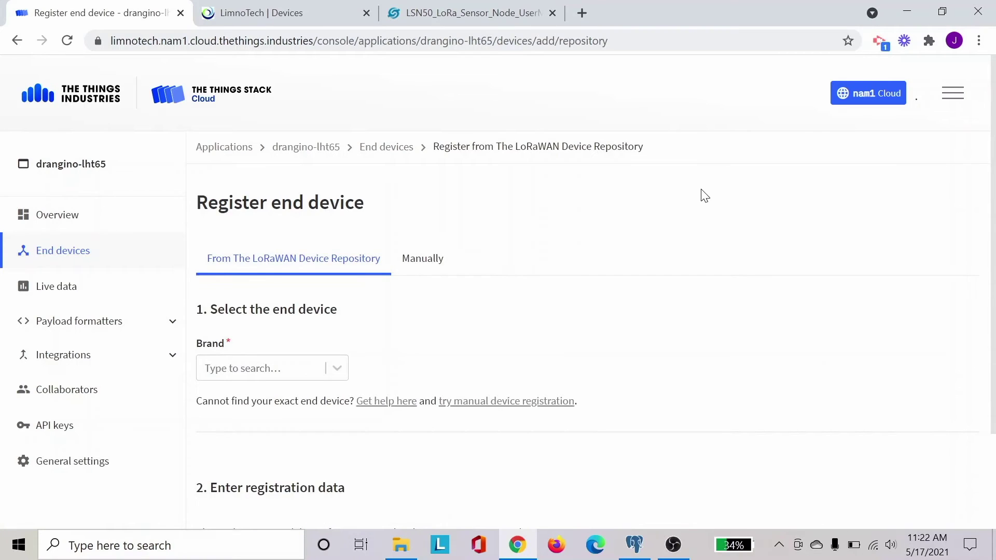
{"action": "scroll", "coordinate": [637, 248], "scroll_direction": "down", "scroll_amount": 3}
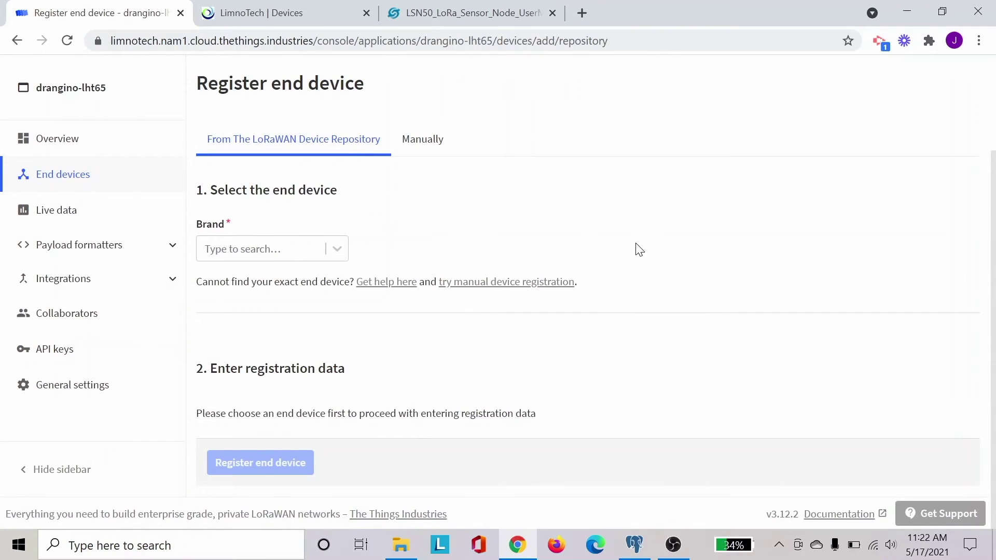
{"action": "left_click", "coordinate": [337, 250]}
{"action": "type", "text": "dra"}
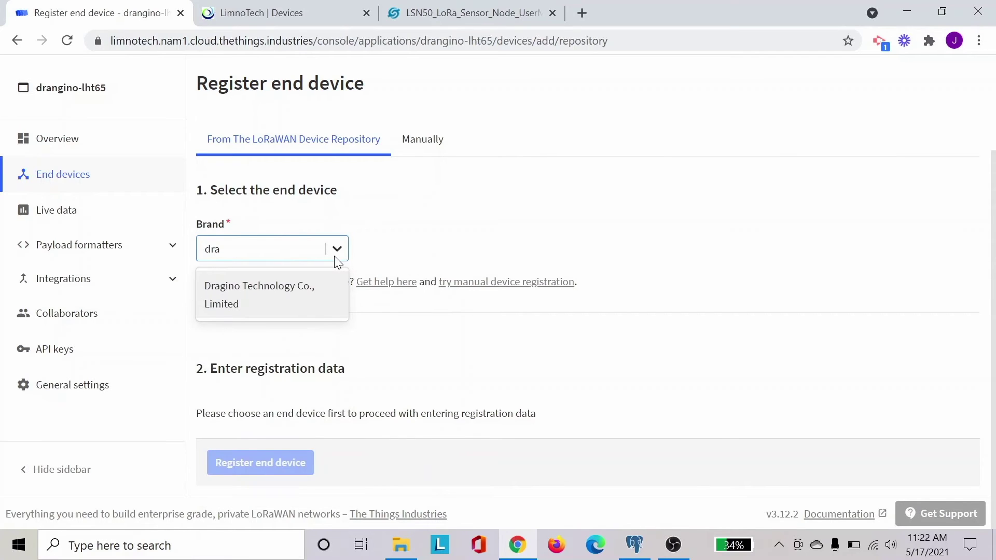
{"action": "key", "text": "Return"}
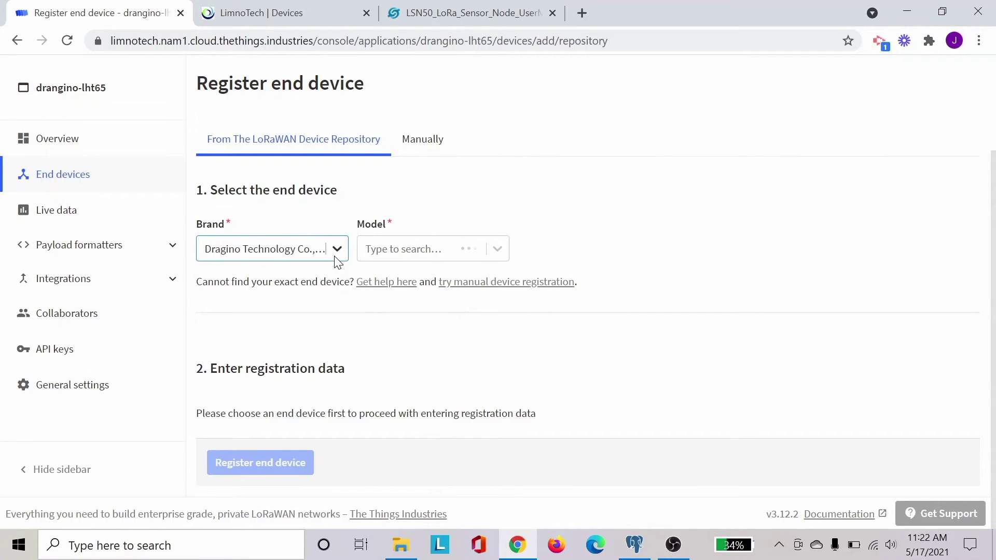
{"action": "left_click", "coordinate": [431, 249]}
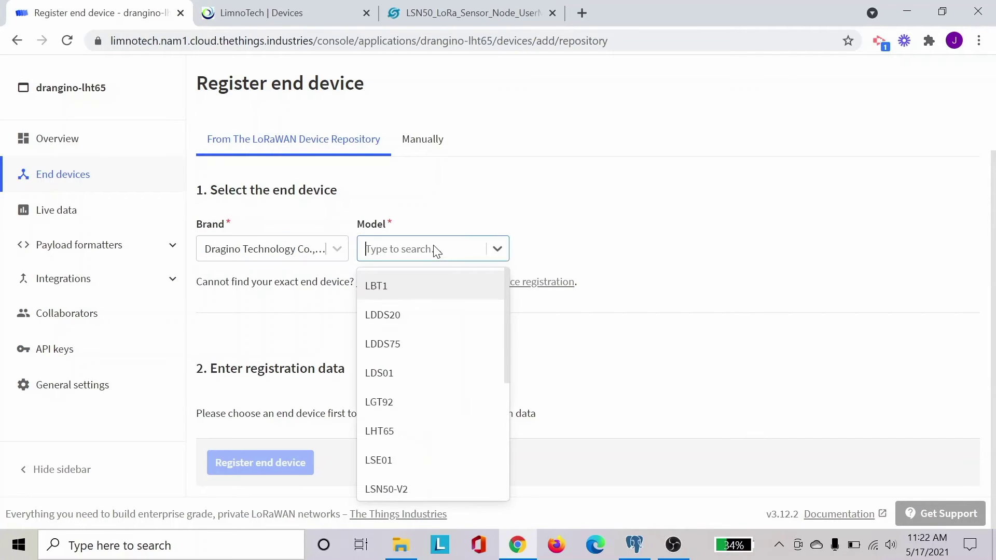
{"action": "scroll", "coordinate": [434, 362], "scroll_direction": "down", "scroll_amount": 1}
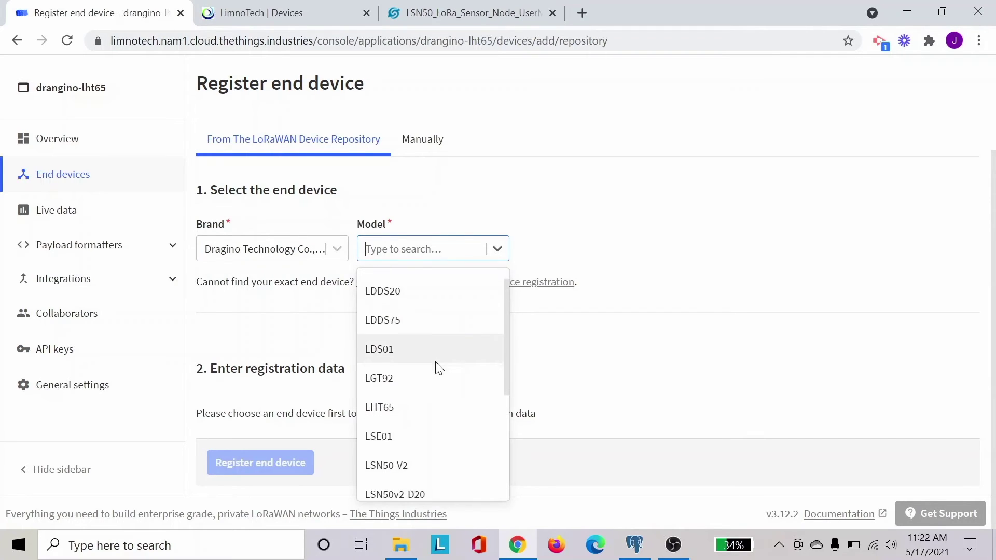
{"action": "left_click", "coordinate": [429, 476]}
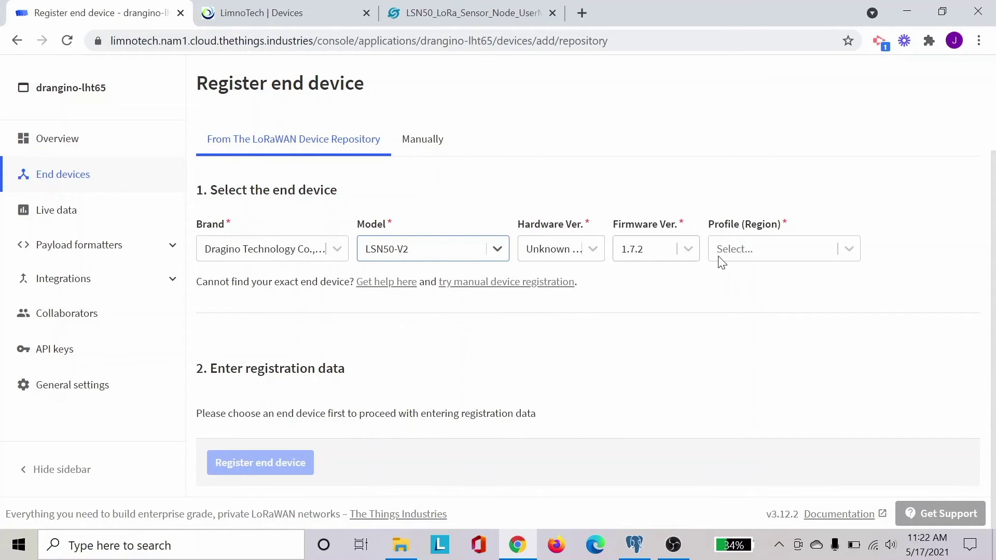
Check the hardware version choice of the new device and set its regional profile to US_902_928
{"action": "left_click", "coordinate": [594, 248]}
{"action": "left_click", "coordinate": [595, 247]}
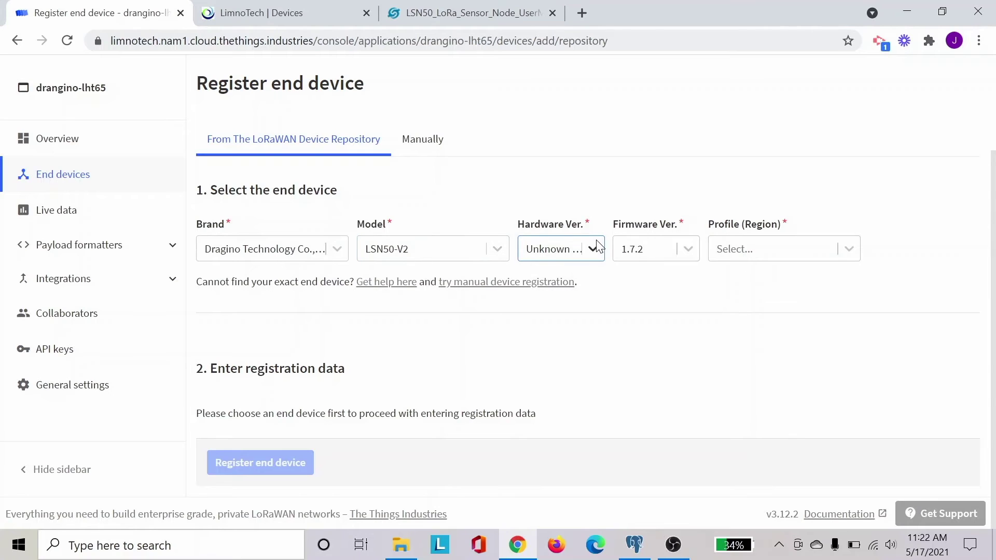
{"action": "left_click", "coordinate": [819, 248]}
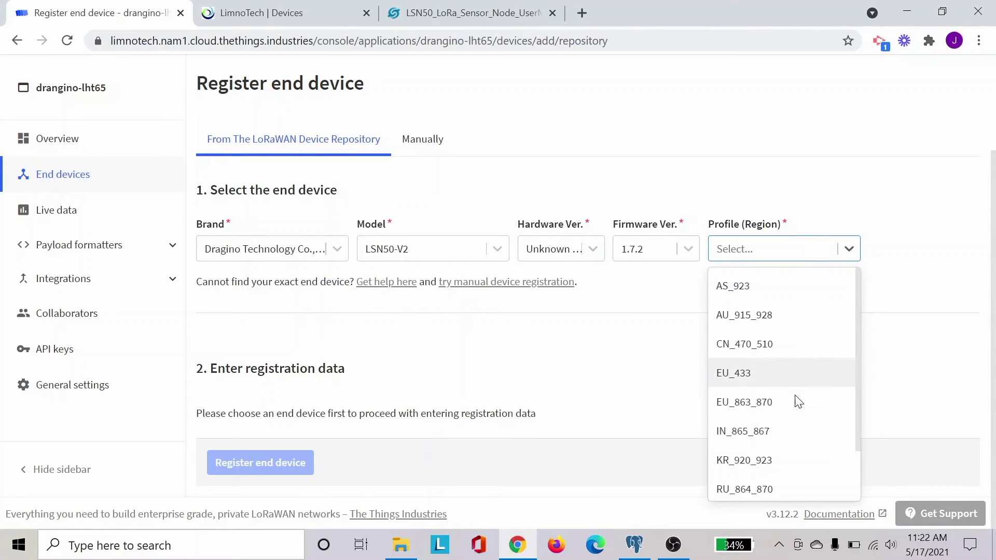
{"action": "scroll", "coordinate": [795, 405], "scroll_direction": "down", "scroll_amount": 2}
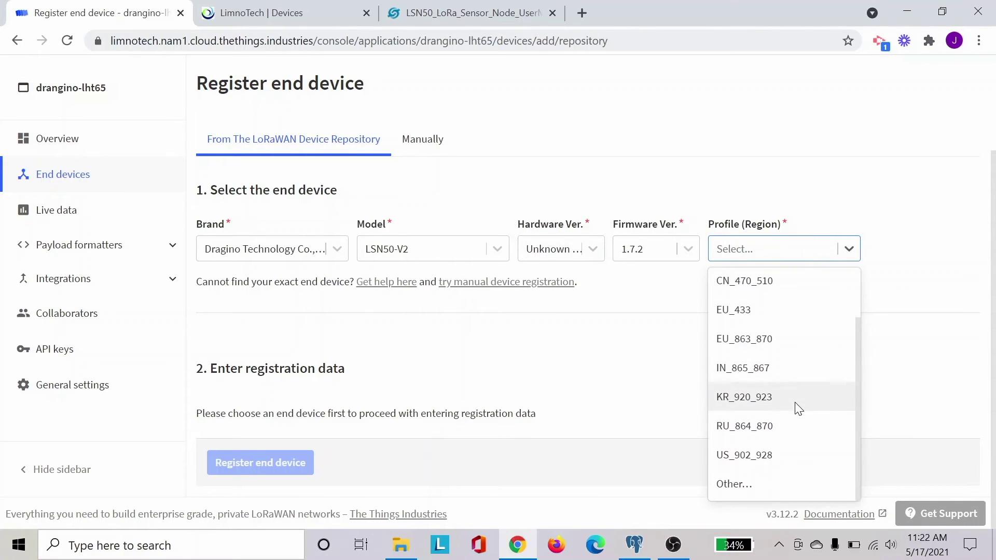
{"action": "left_click", "coordinate": [787, 456]}
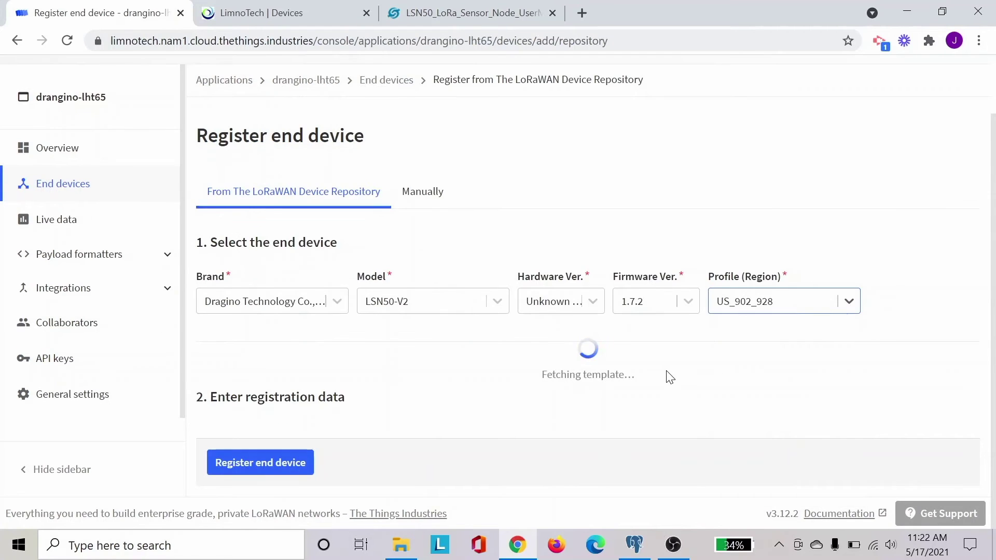
Set the frequency plan to United States 902-928 MHz, FSB 2 (used by TTN) and go to the empty End device ID field
{"action": "scroll", "coordinate": [669, 377], "scroll_direction": "down", "scroll_amount": 2}
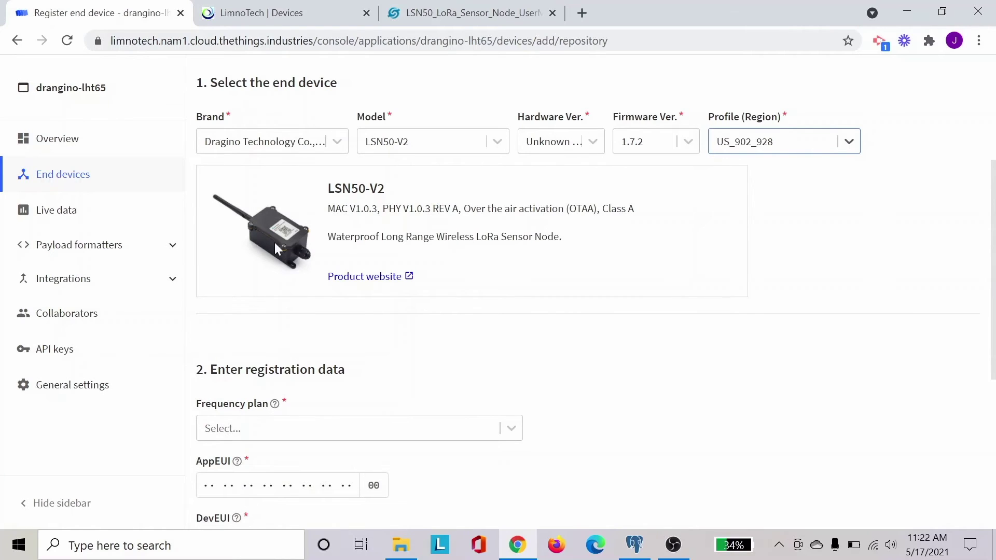
{"action": "scroll", "coordinate": [602, 360], "scroll_direction": "down", "scroll_amount": 3}
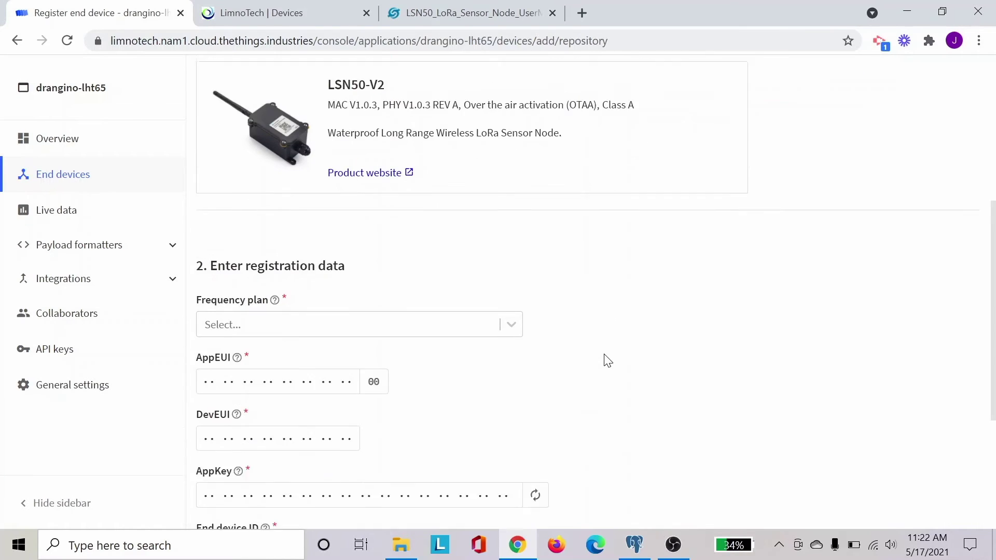
{"action": "scroll", "coordinate": [606, 360], "scroll_direction": "down", "scroll_amount": 3}
{"action": "scroll", "coordinate": [607, 359], "scroll_direction": "up", "scroll_amount": 1}
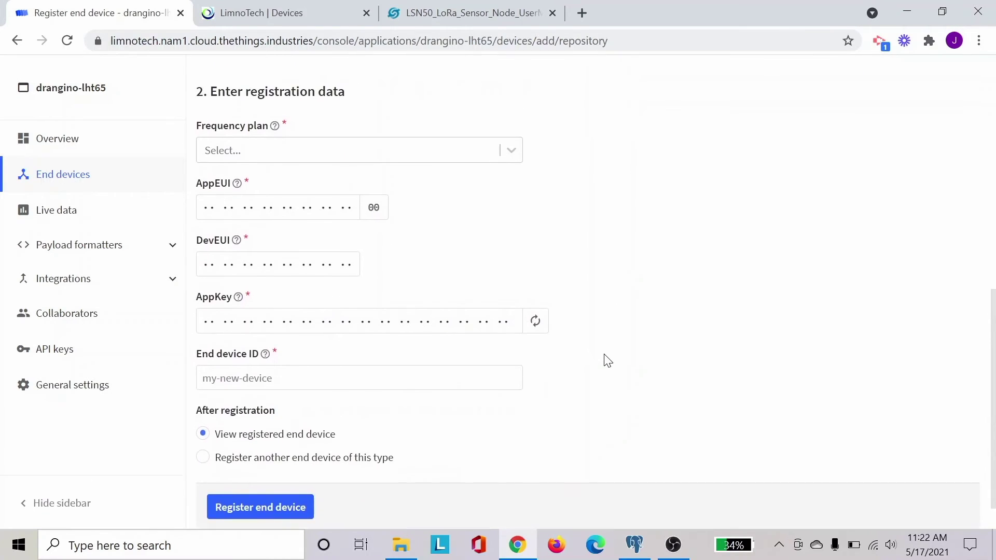
{"action": "scroll", "coordinate": [604, 359], "scroll_direction": "down", "scroll_amount": 1}
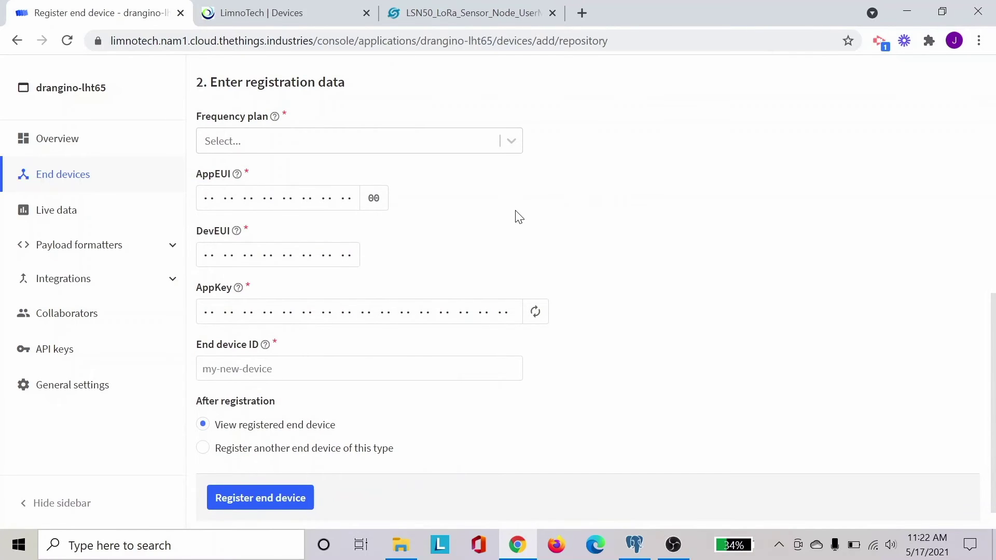
{"action": "left_click", "coordinate": [511, 143]}
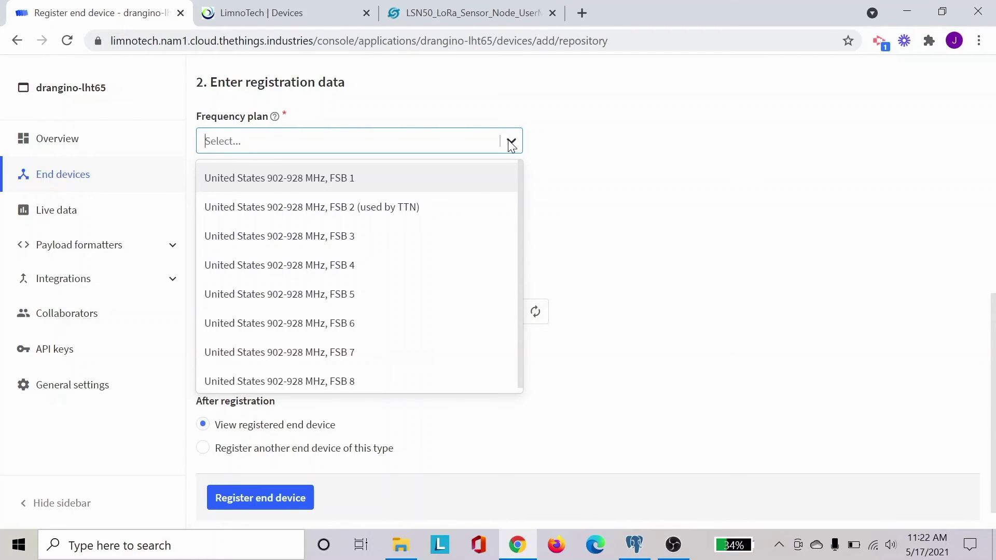
{"action": "left_click", "coordinate": [470, 206]}
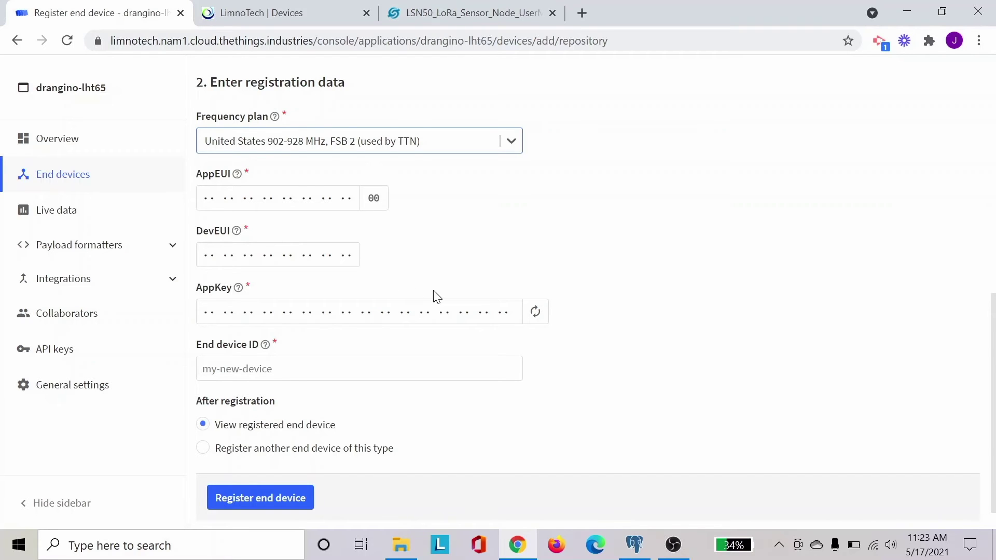
{"action": "scroll", "coordinate": [591, 299], "scroll_direction": "down", "scroll_amount": 1}
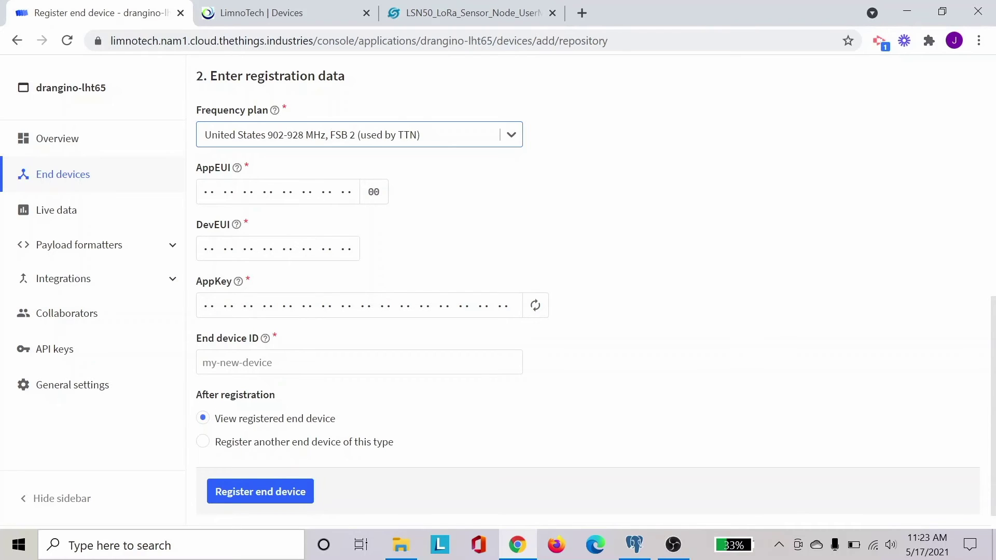
{"action": "left_click", "coordinate": [399, 363]}
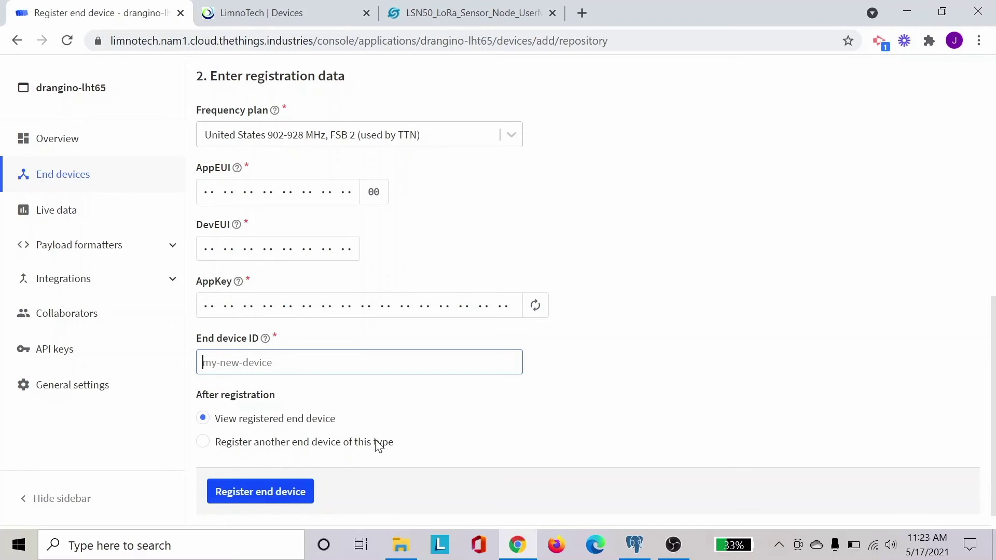
Leave the registration form without registering, return to the end device list and open the overview of lst25313465 down to its hardware details
{"action": "scroll", "coordinate": [546, 430], "scroll_direction": "up", "scroll_amount": 9}
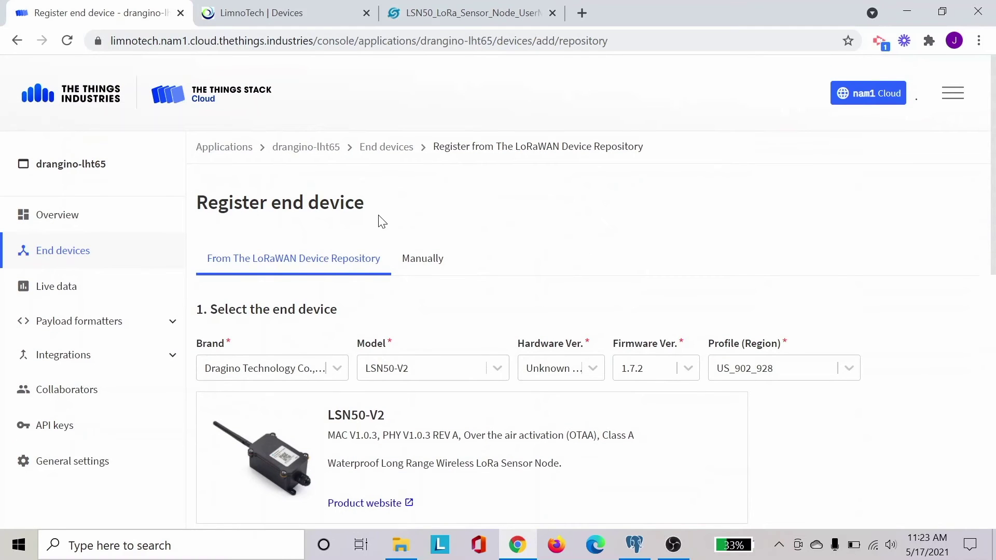
{"action": "left_click", "coordinate": [143, 261]}
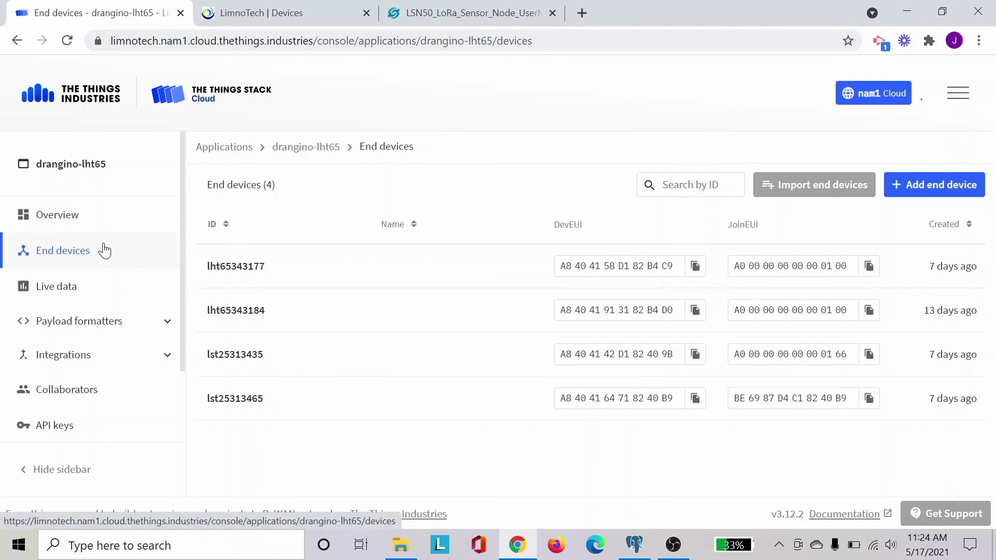
{"action": "left_click", "coordinate": [298, 414]}
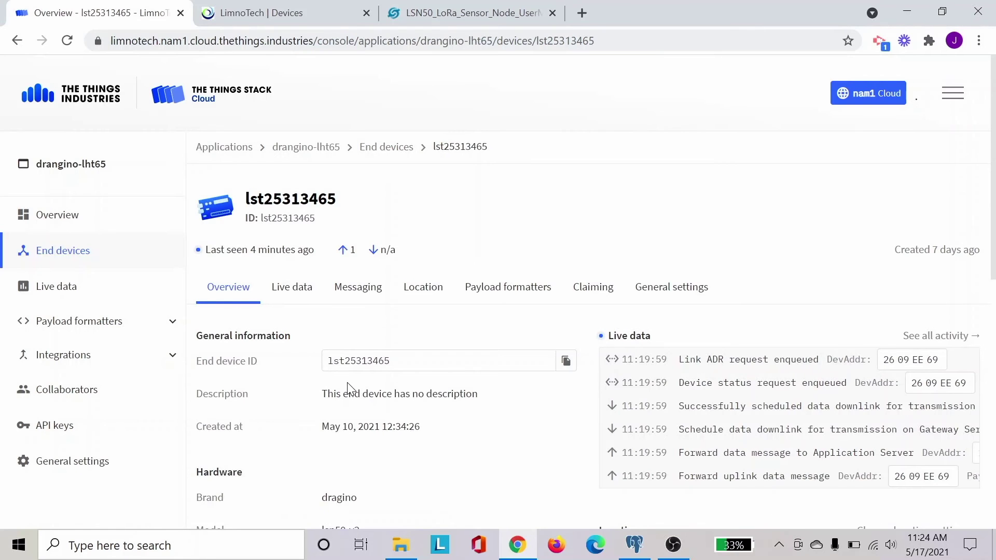
{"action": "scroll", "coordinate": [351, 389], "scroll_direction": "down", "scroll_amount": 2}
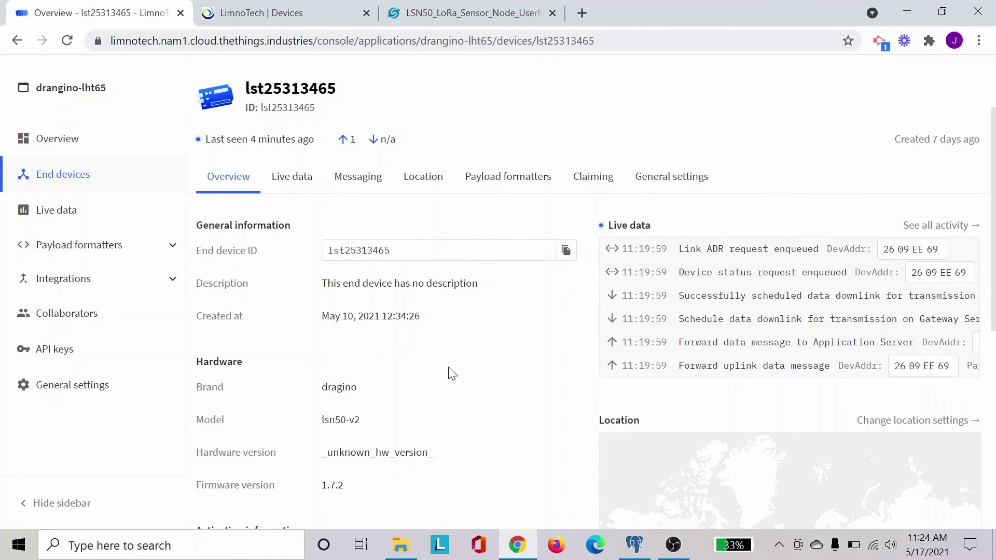